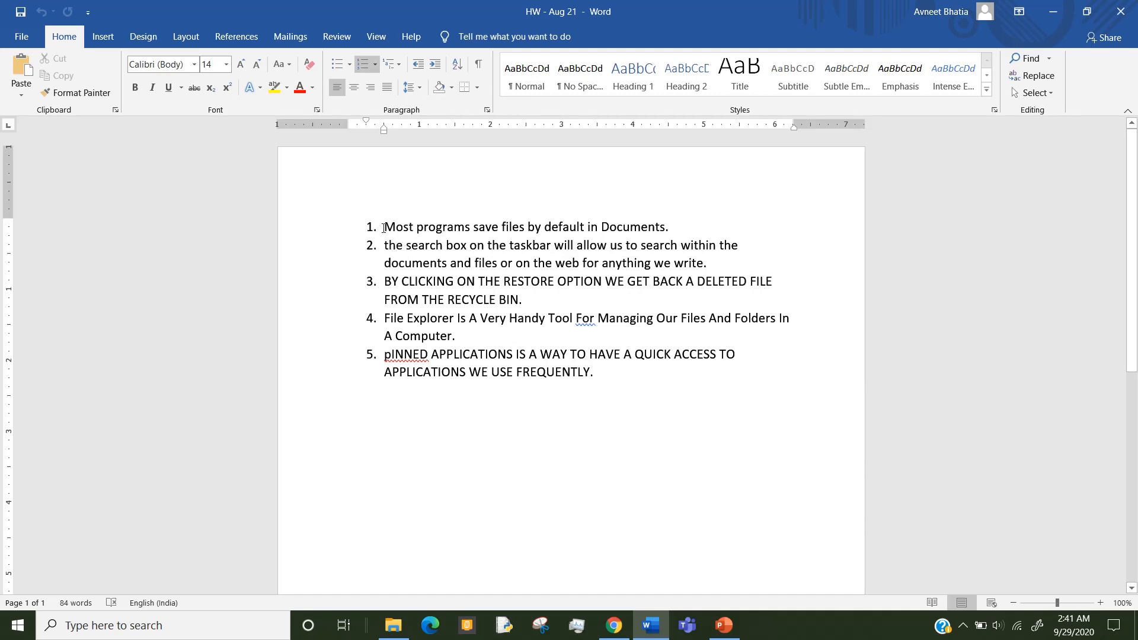
Copy the first list item, "Most programs save files by default in Documents.", and paste it as a new item 6.
drag(383, 230, 763, 202)
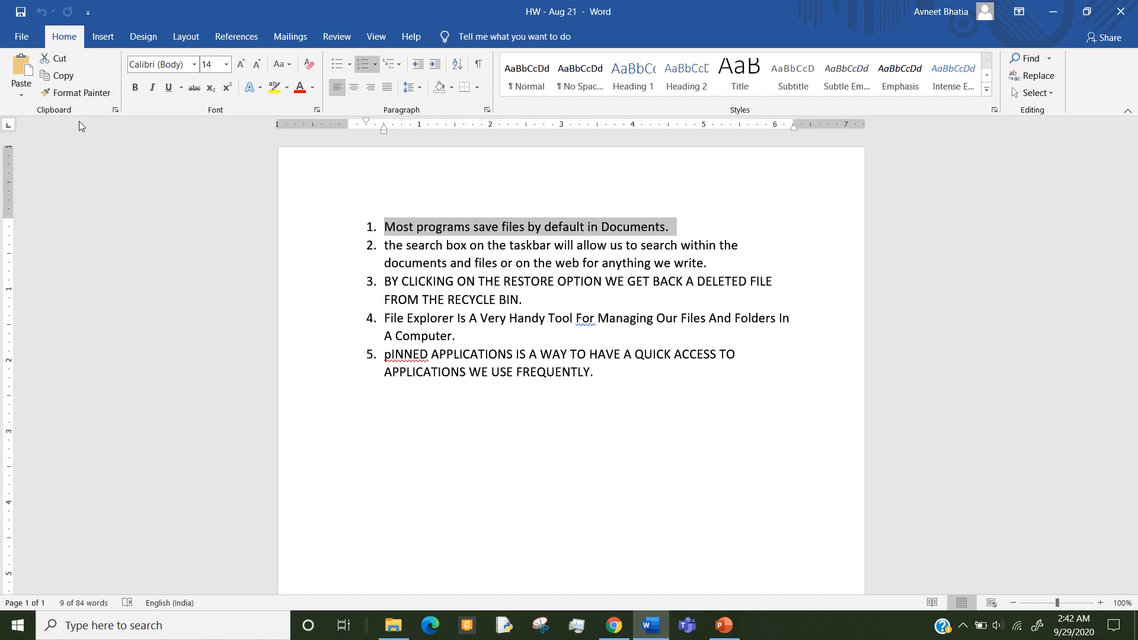
click(66, 77)
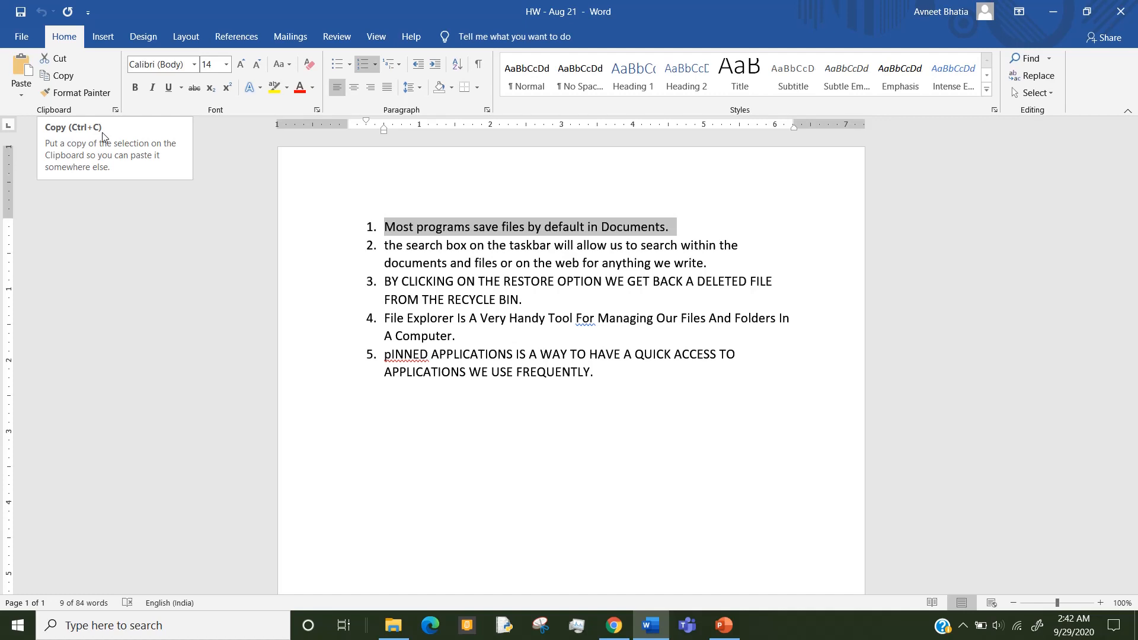
click(65, 77)
click(70, 77)
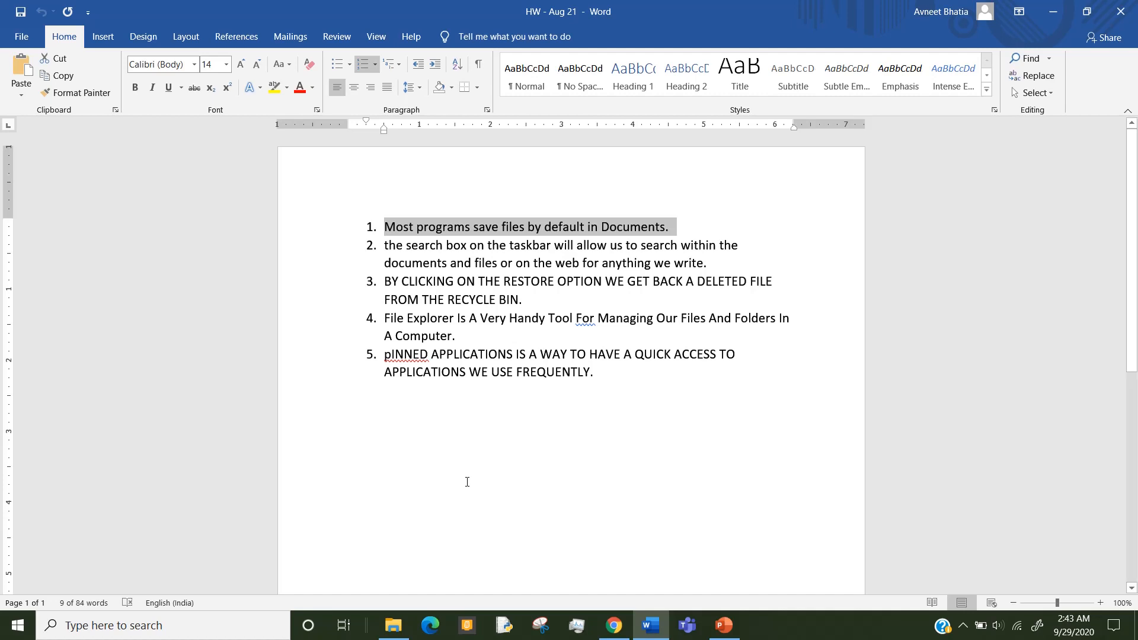
click(625, 375)
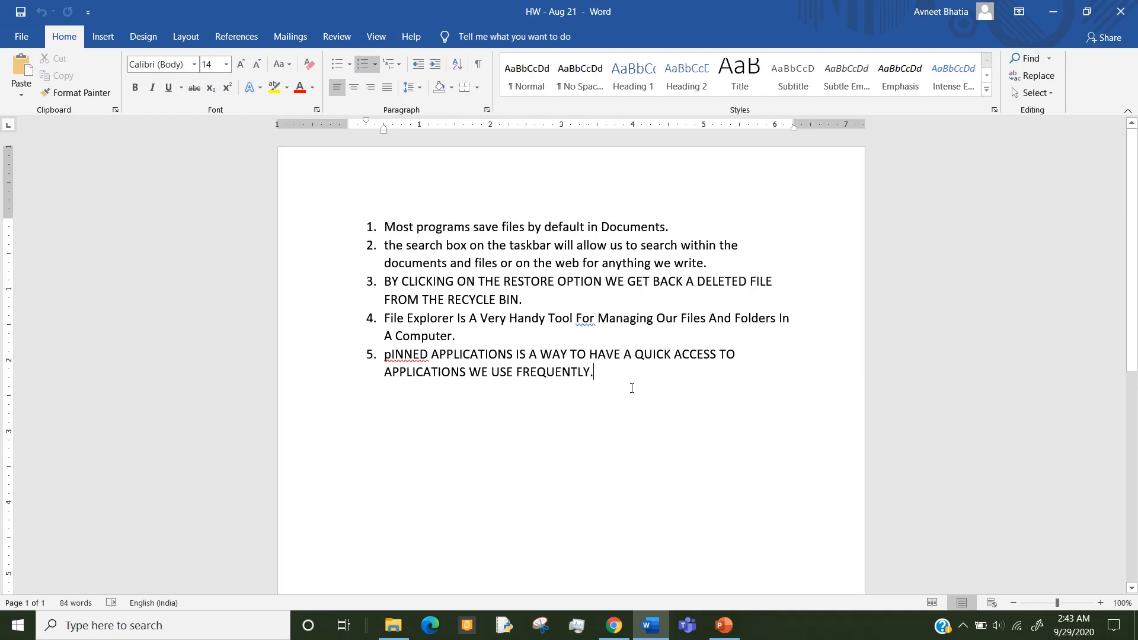
key(Return)
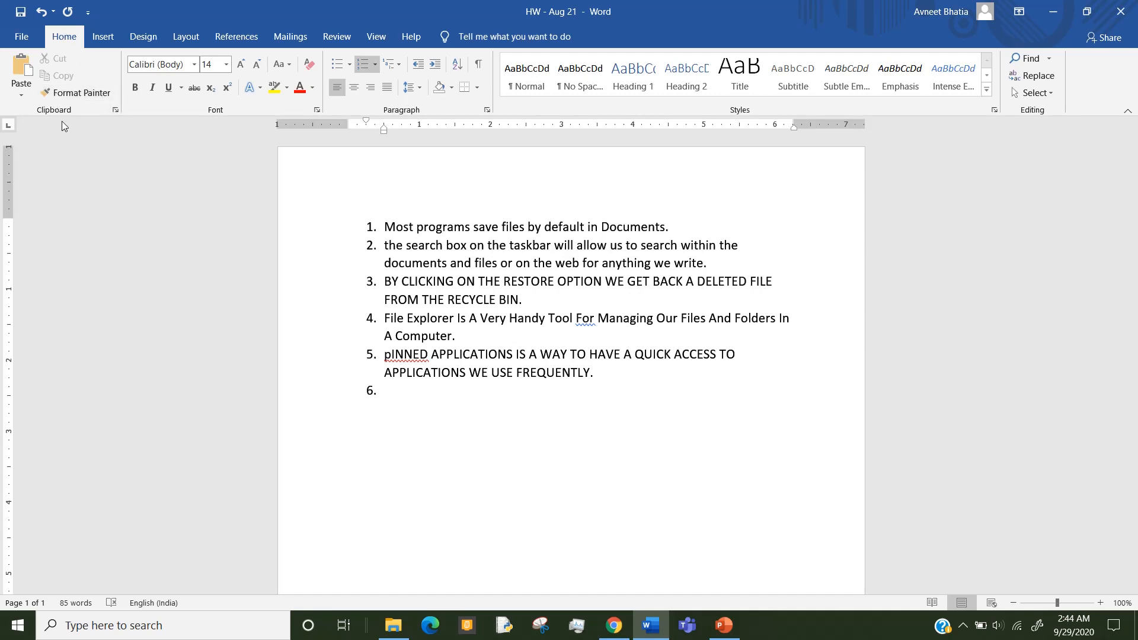
click(21, 63)
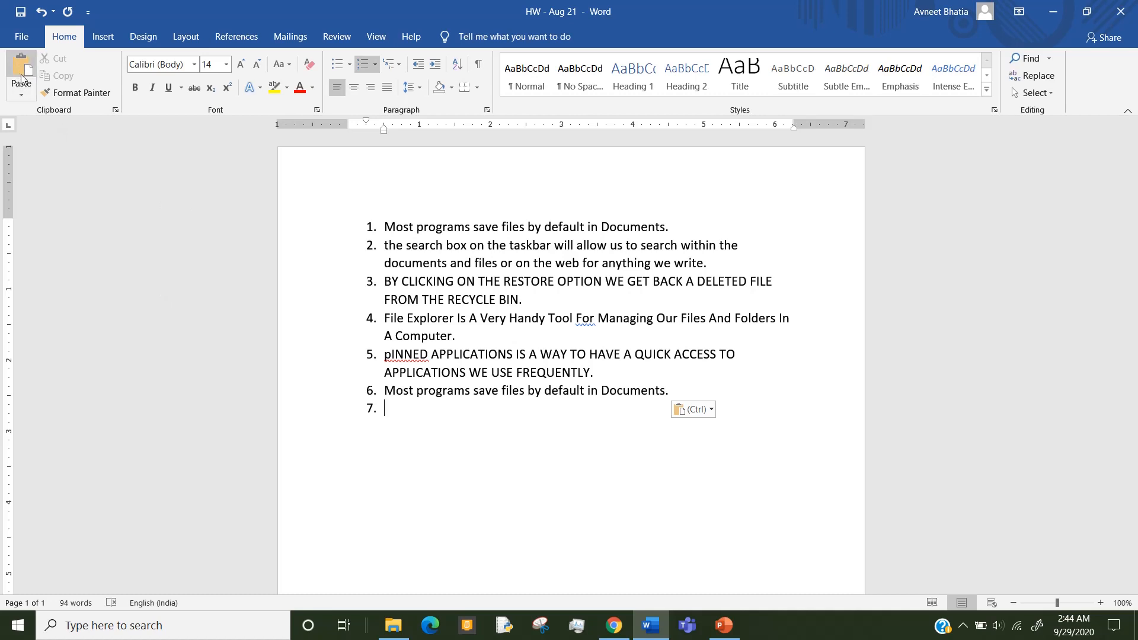
Paste the copied sentence seven more times at the end of the list, filling items 7 to 13.
click(22, 97)
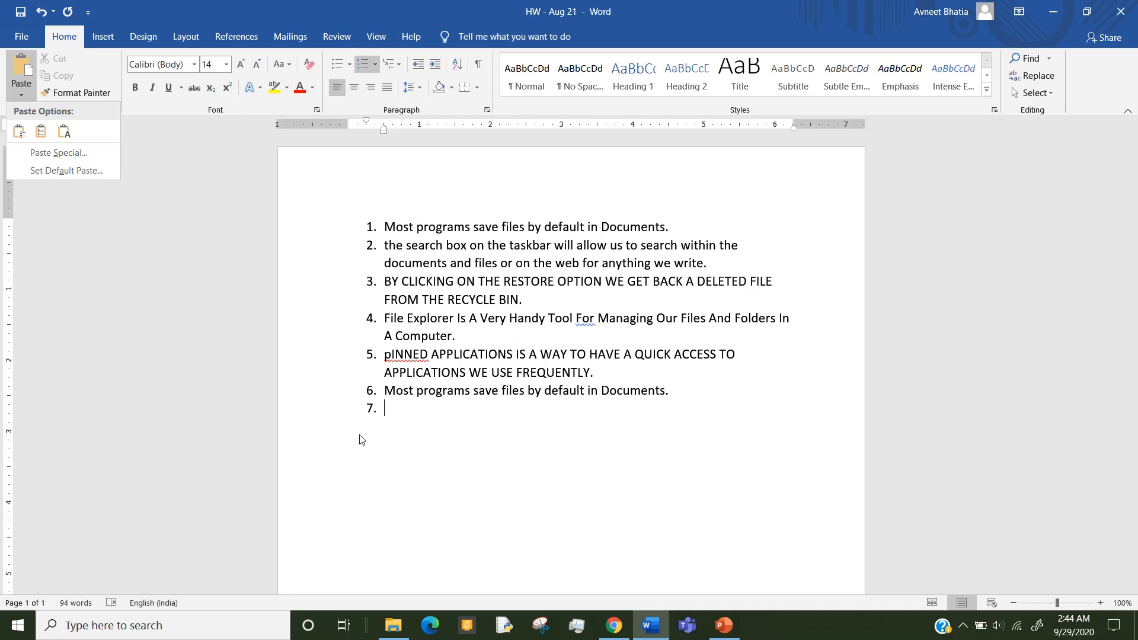
click(19, 64)
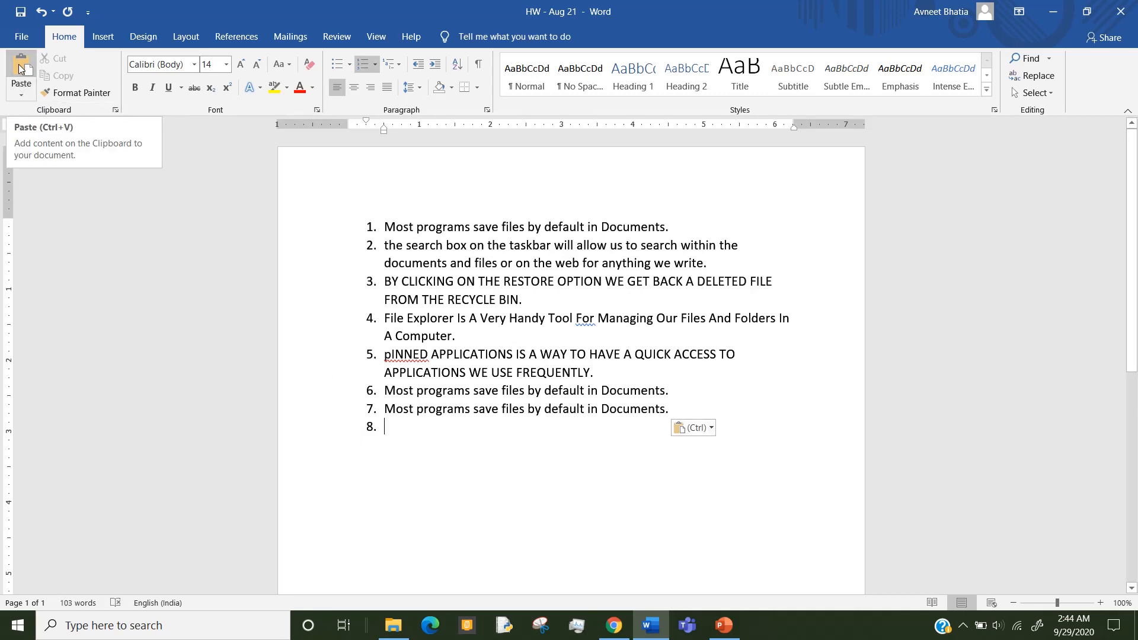
click(19, 64)
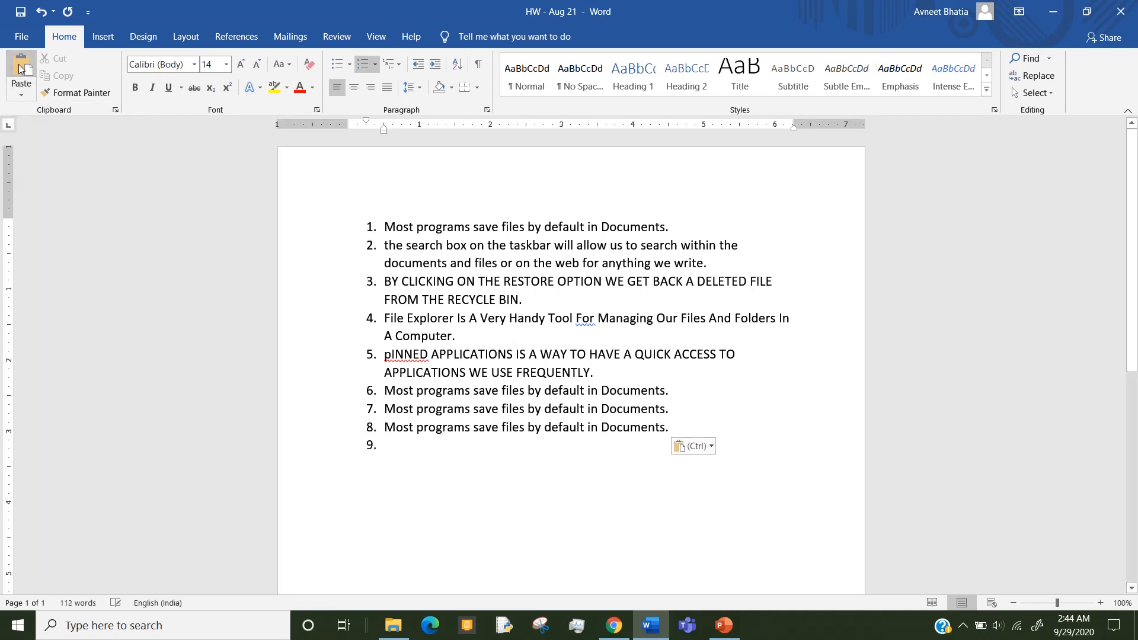
click(19, 64)
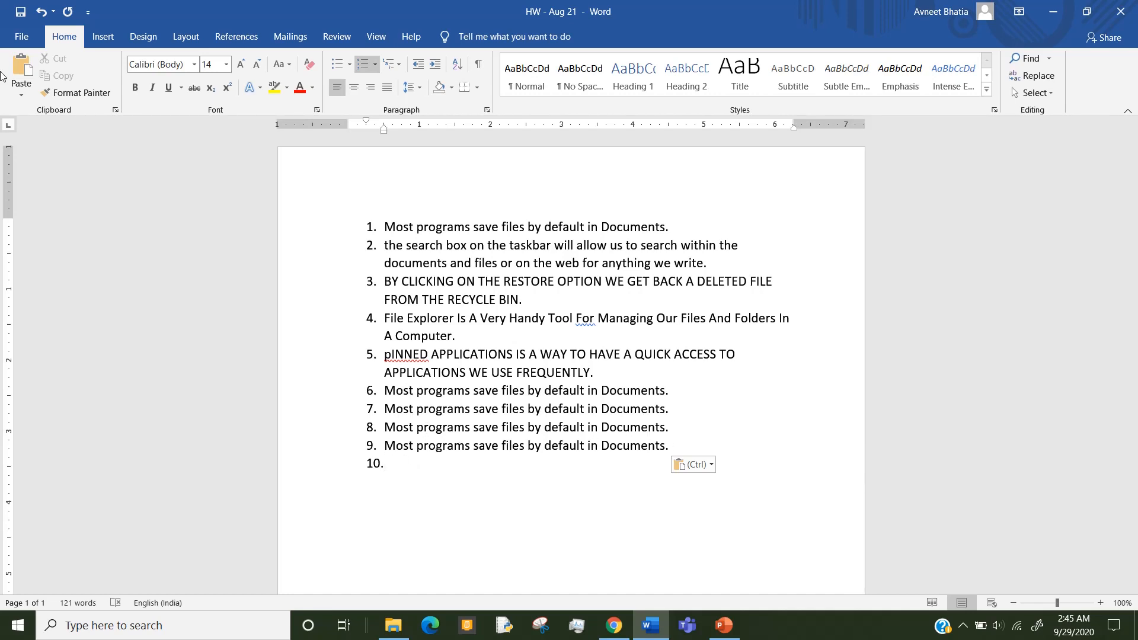
click(20, 65)
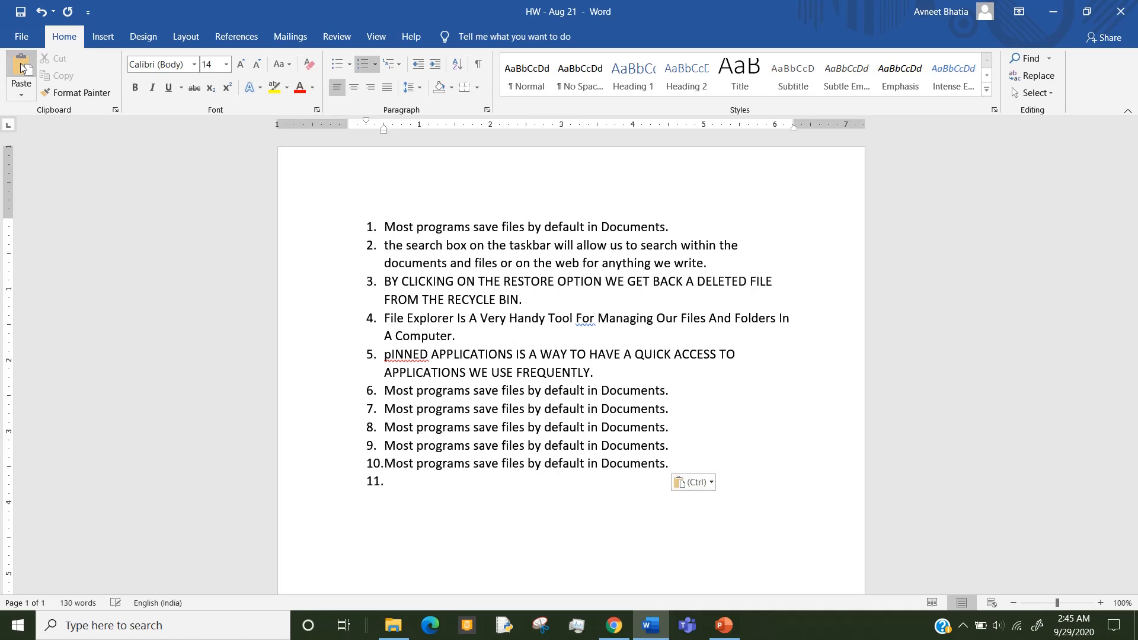
click(21, 65)
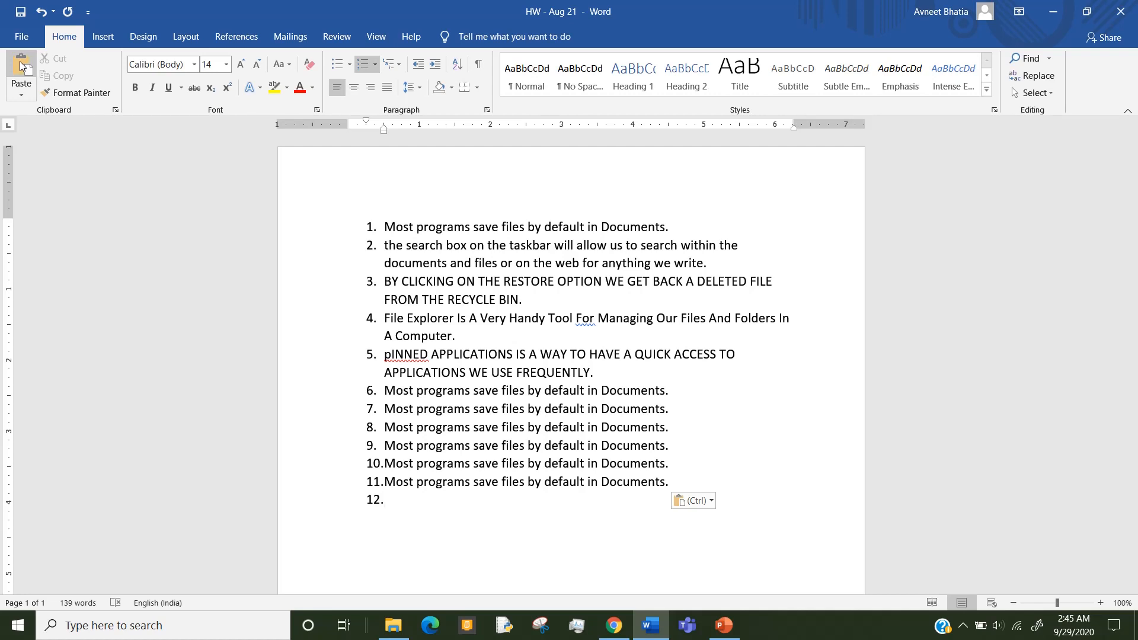
click(19, 67)
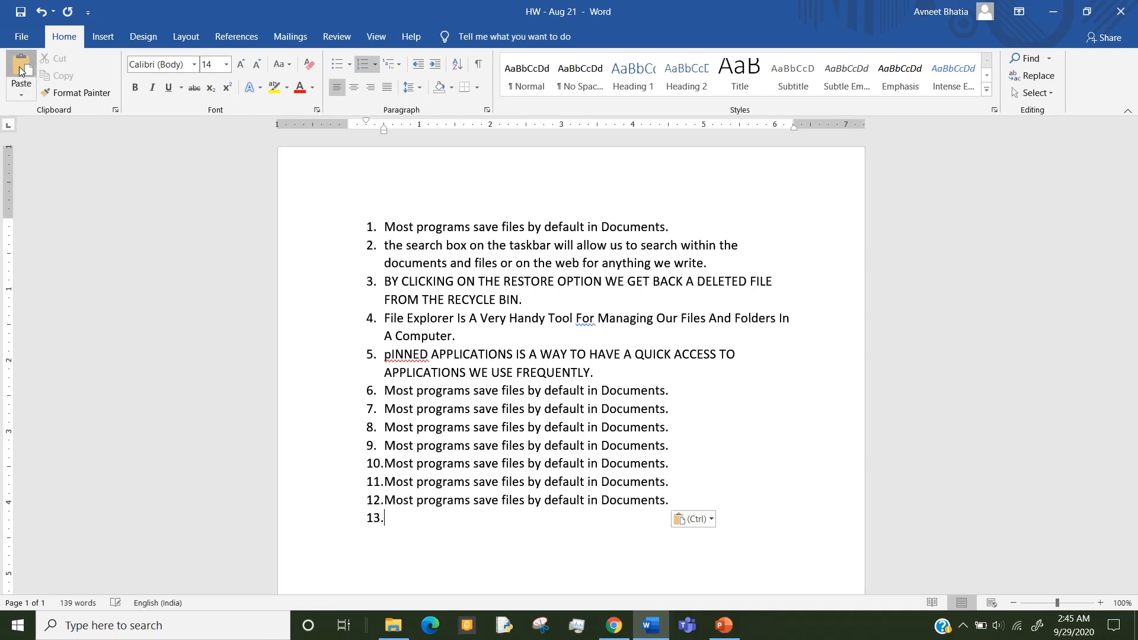
click(19, 67)
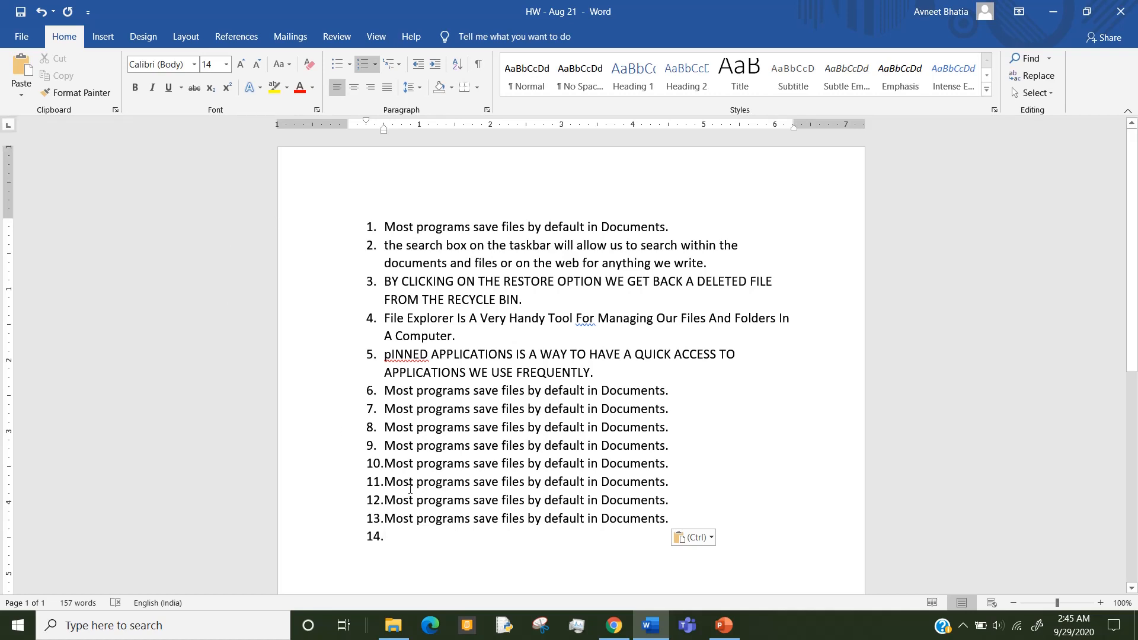
Delete the pasted copies in items 7 to 13, and compare the phrase "programs save files" in items 1 and 6.
drag(401, 542, 374, 418)
key(Delete)
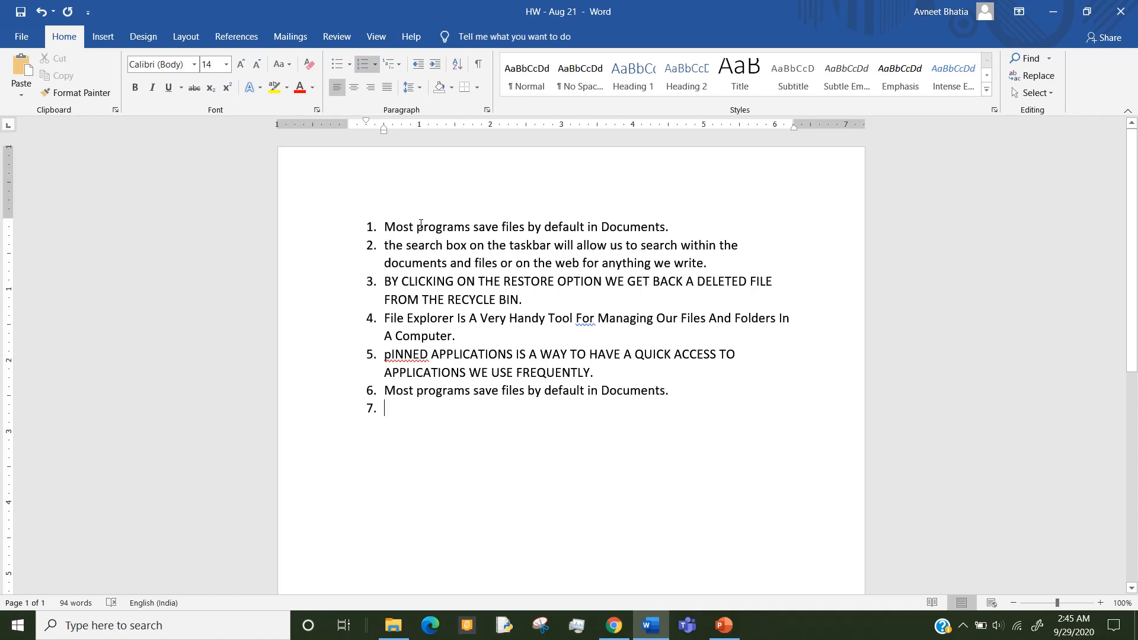
drag(418, 227, 527, 226)
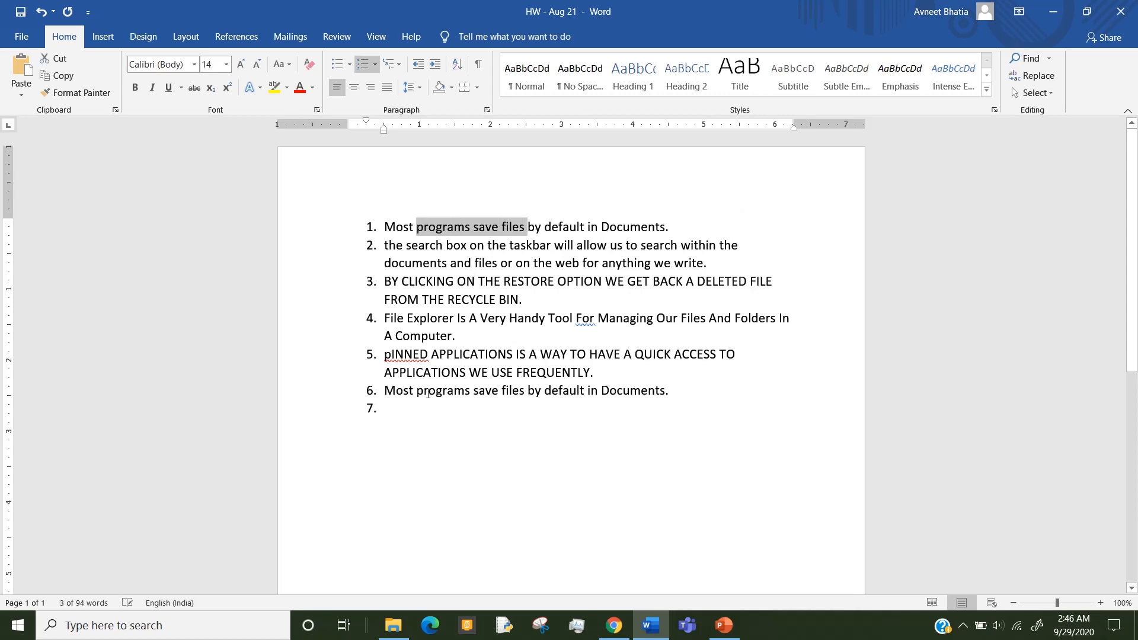
drag(418, 391, 524, 391)
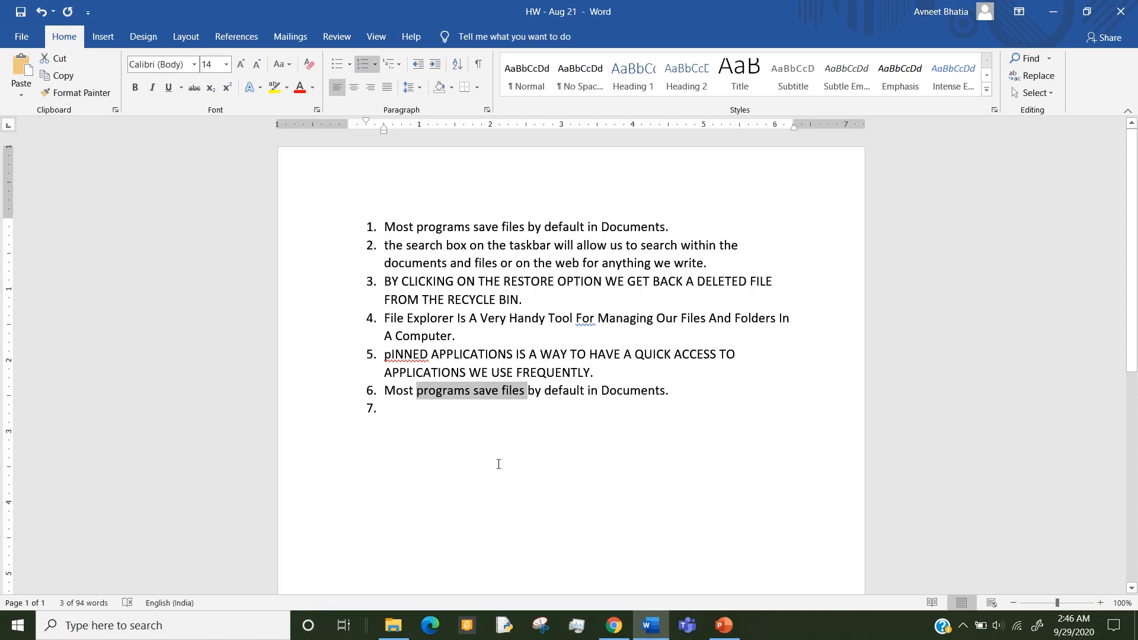
click(478, 406)
Cut the second list item about the search box, paste it at the end of the list, and remove the empty item below.
drag(384, 245, 711, 263)
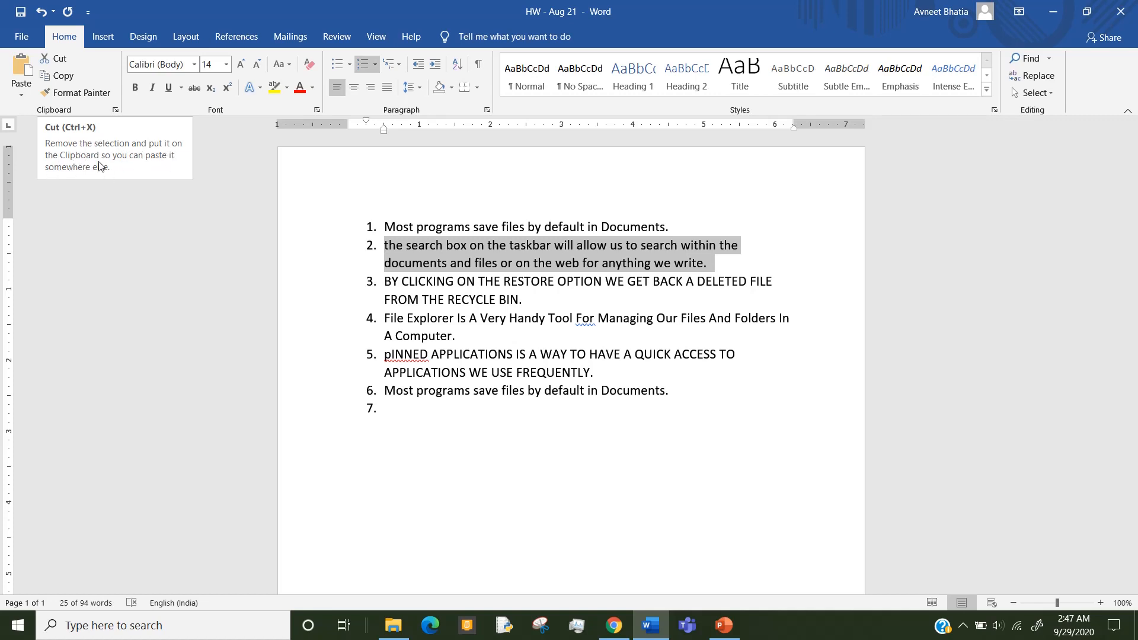
click(61, 58)
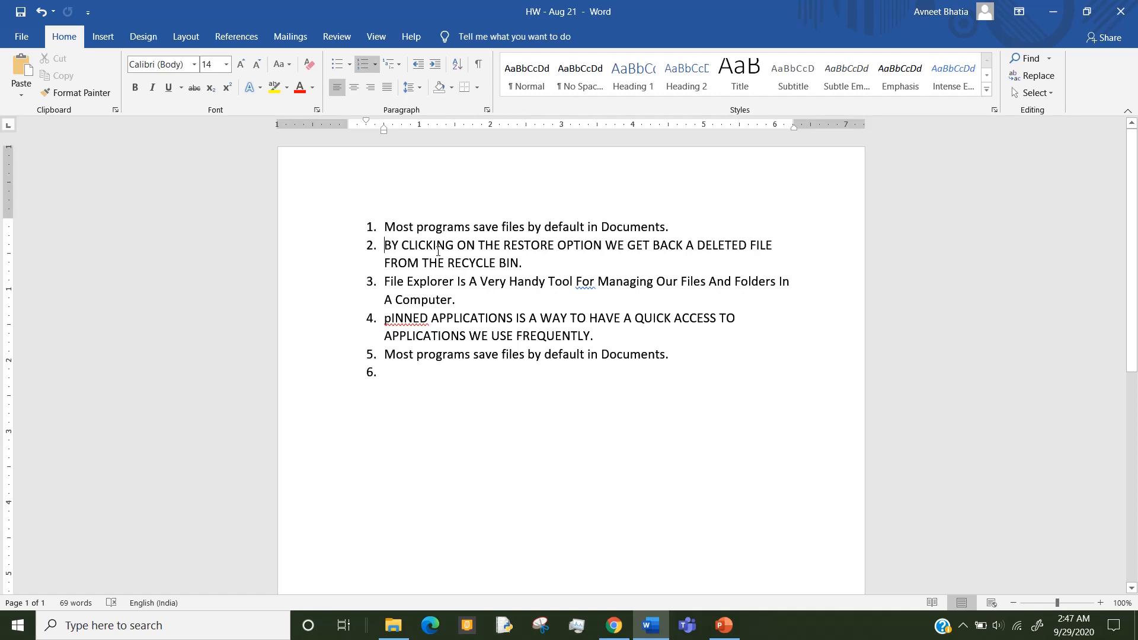
key(ctrl+z)
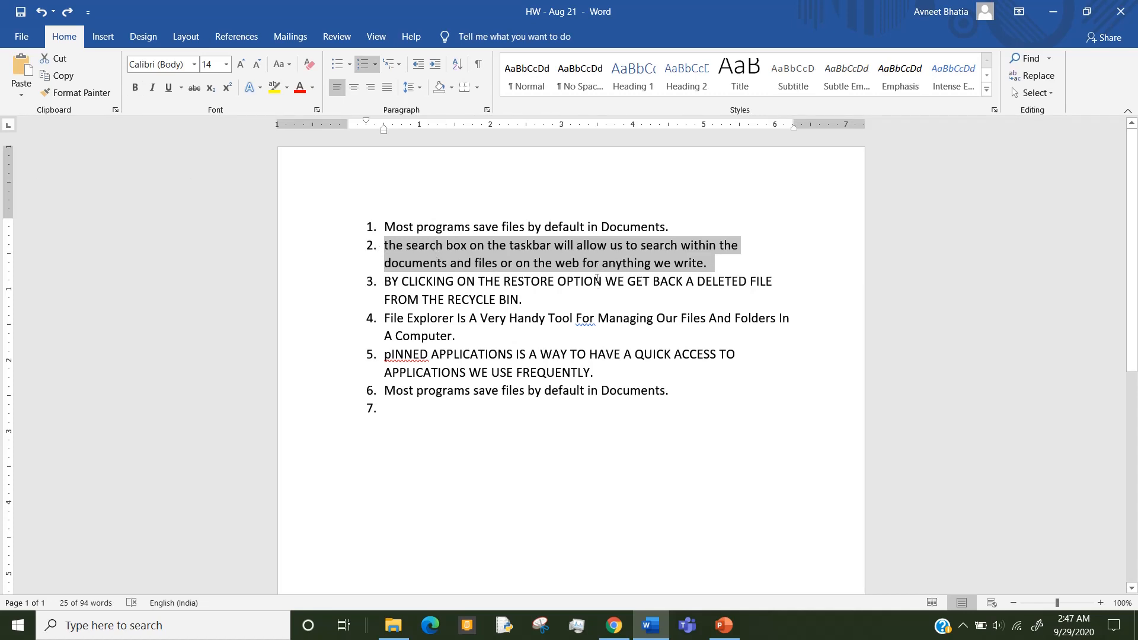
click(59, 59)
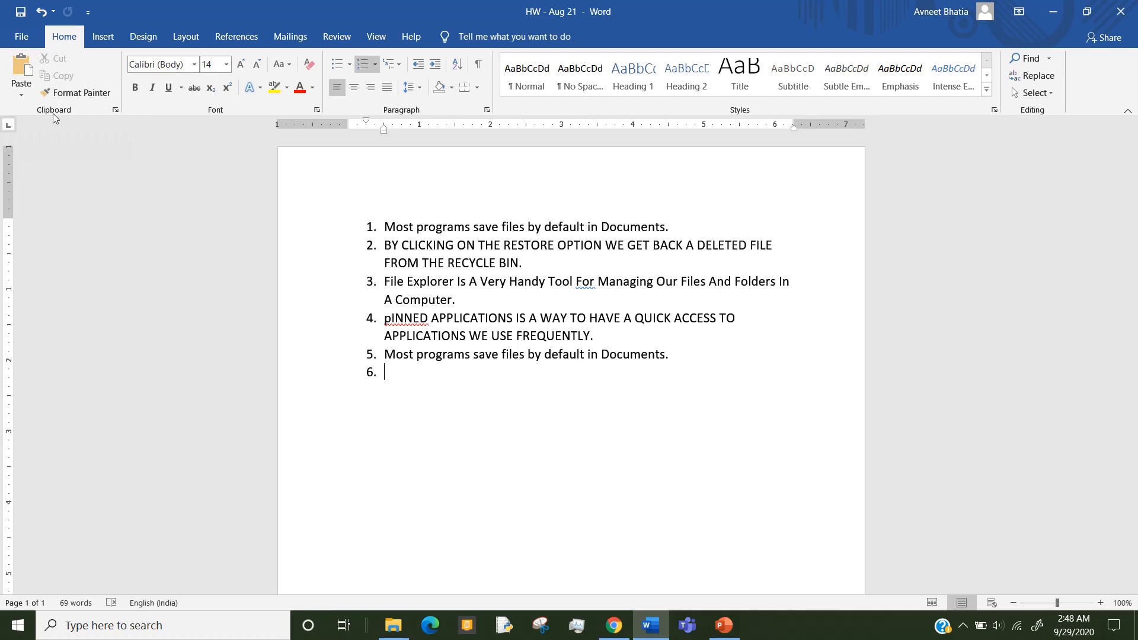
click(19, 70)
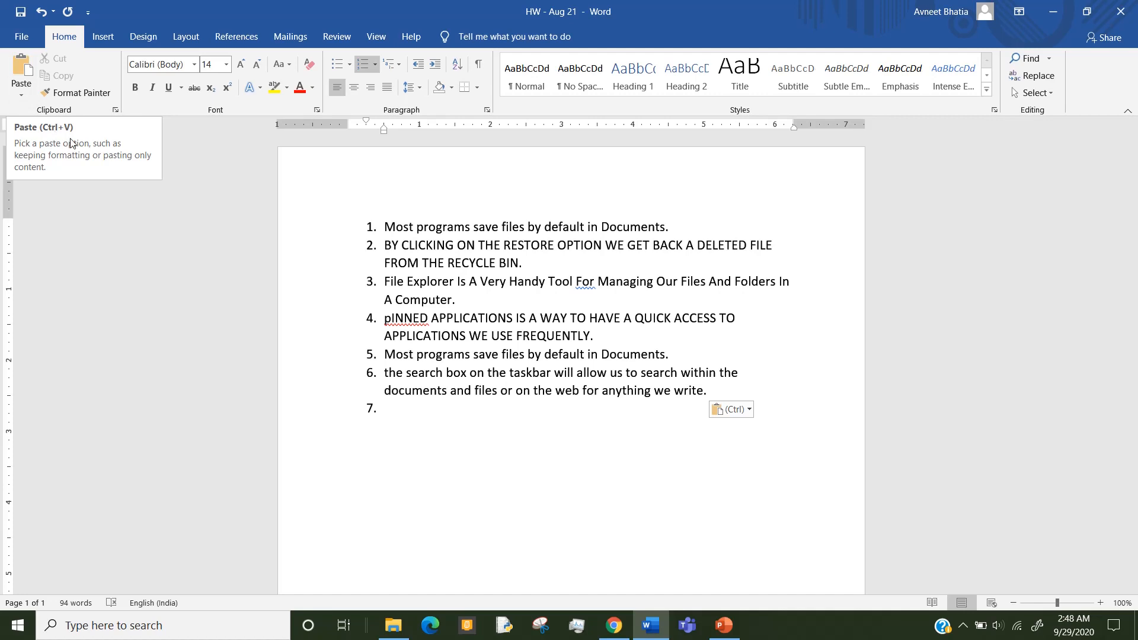
click(23, 96)
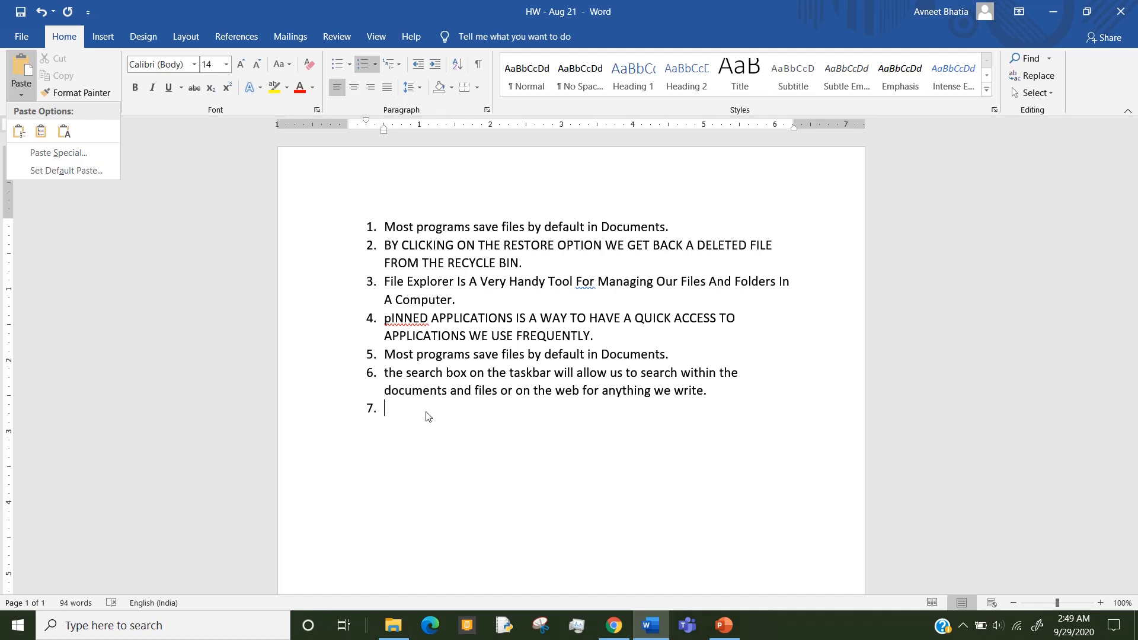
click(409, 413)
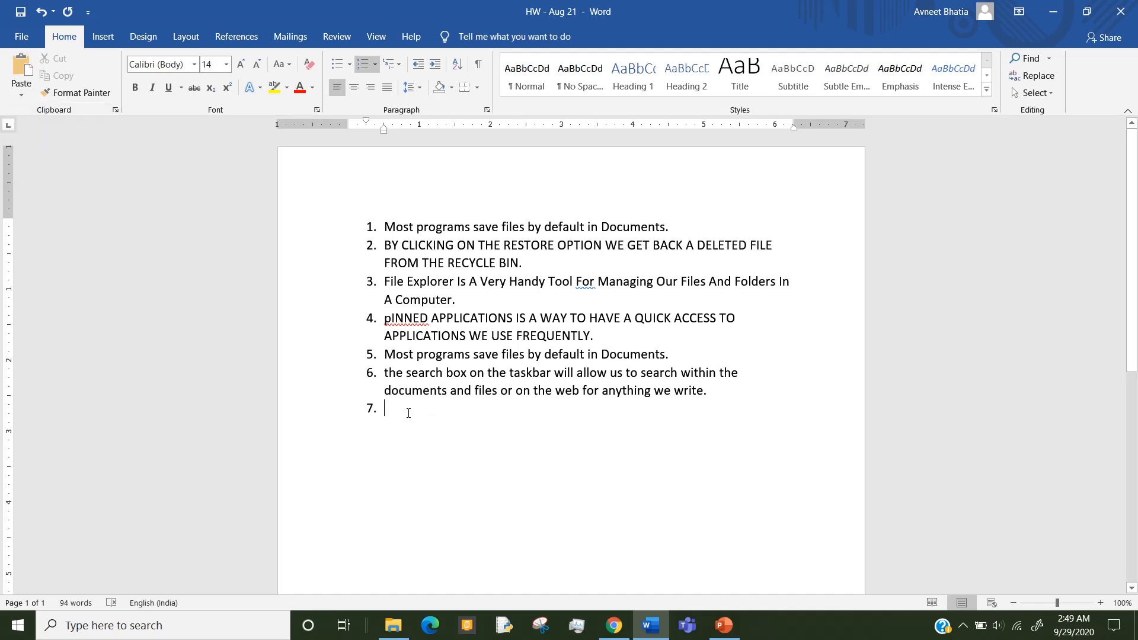
key(BackSpace)
Undo all the cutting, pasting and deleting, back to the original five-item list.
key(ctrl+z)
key(ctrl+z)
key(ctrl+z)
key(ctrl+z)
key(ctrl+z)
key(ctrl+z)
key(ctrl+z)
key(ctrl+z)
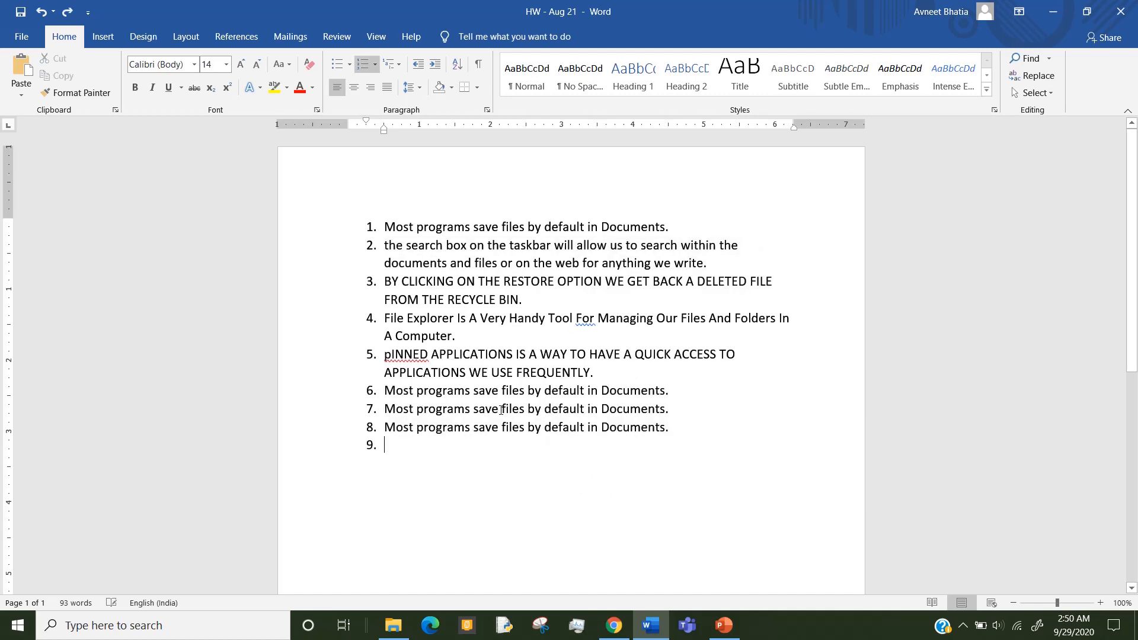
key(ctrl+z)
key(ctrl+z)
key(ctrl+z)
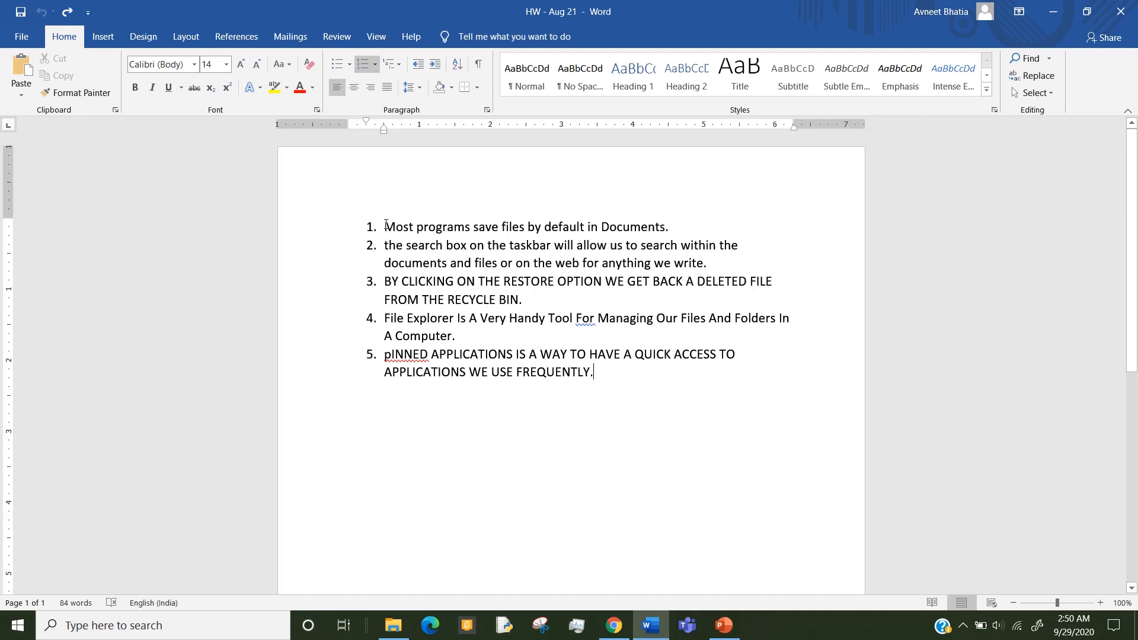
Duplicate the first list item, "Most programs save files by default in Documents.", as a new sixth item at the end.
drag(386, 226, 673, 227)
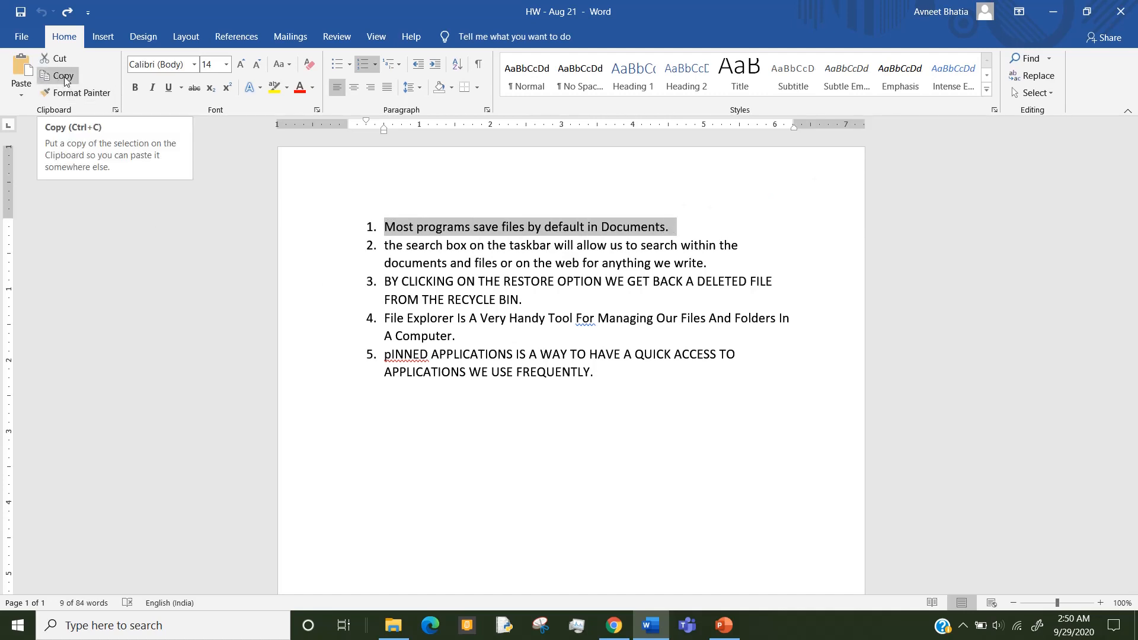
click(66, 81)
click(66, 93)
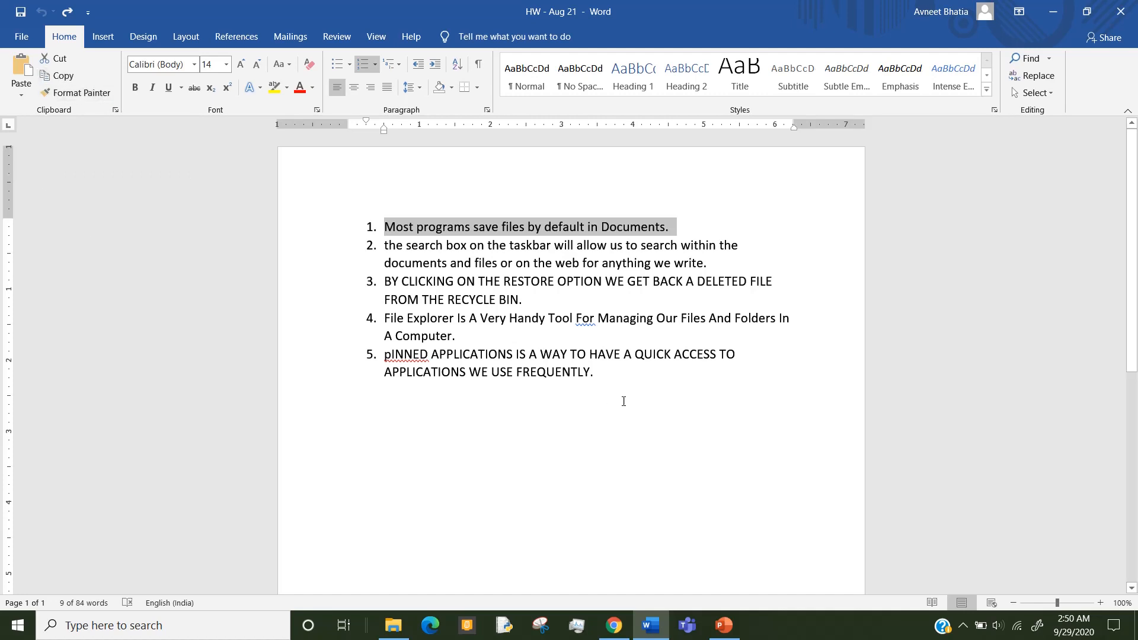
click(626, 372)
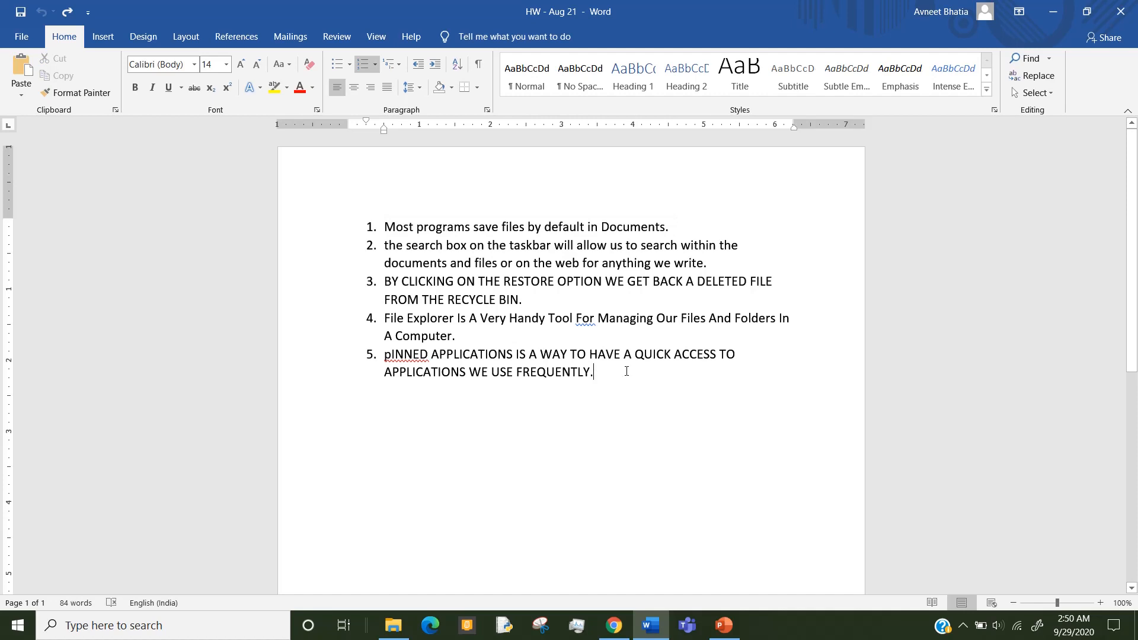
key(Return)
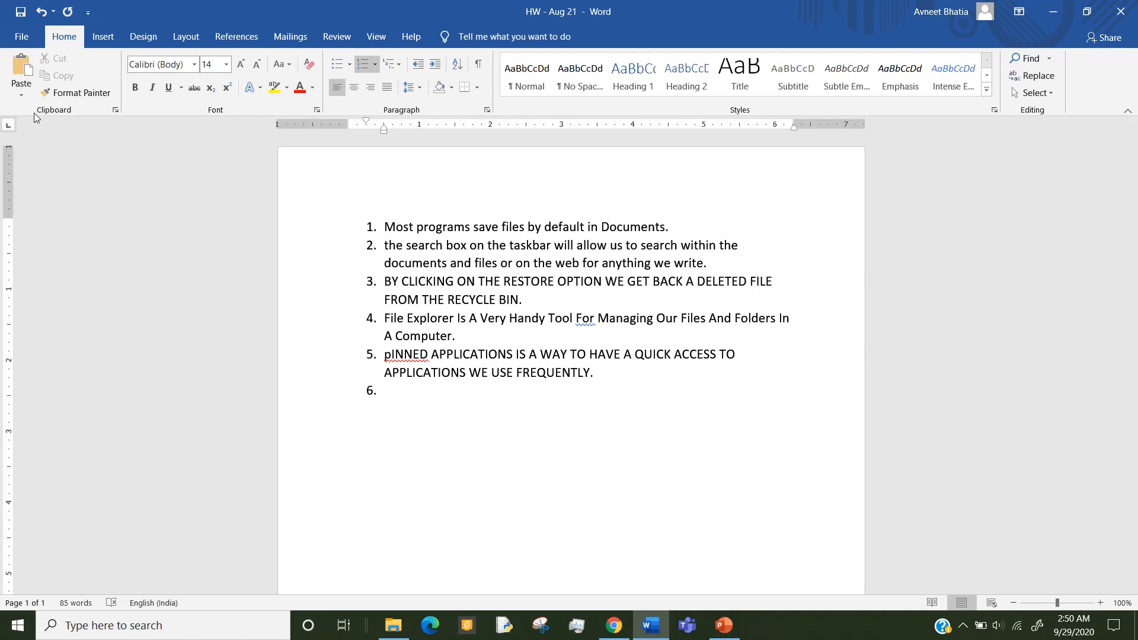
click(21, 64)
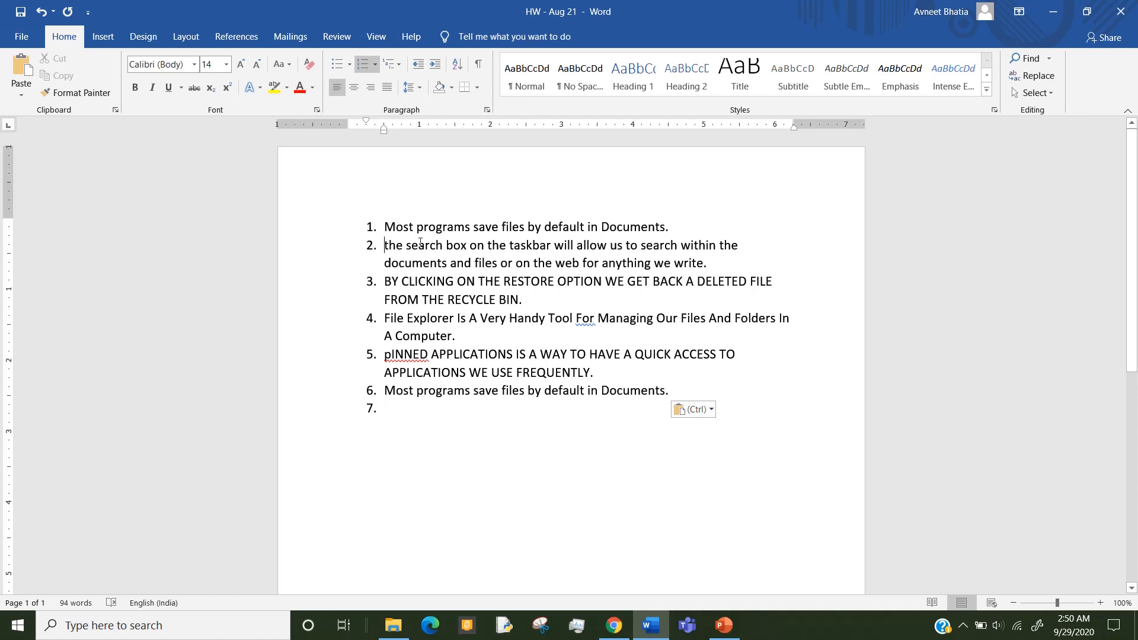
Move the second list item about the search box to the end of the list and remove the empty number after it.
drag(420, 242, 709, 267)
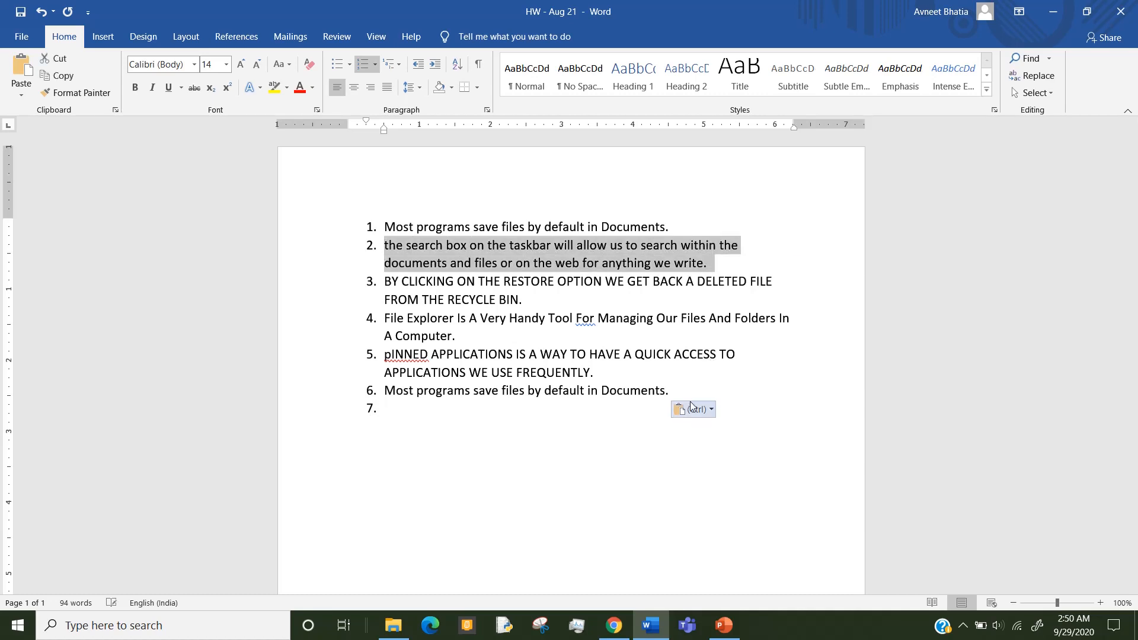
click(60, 61)
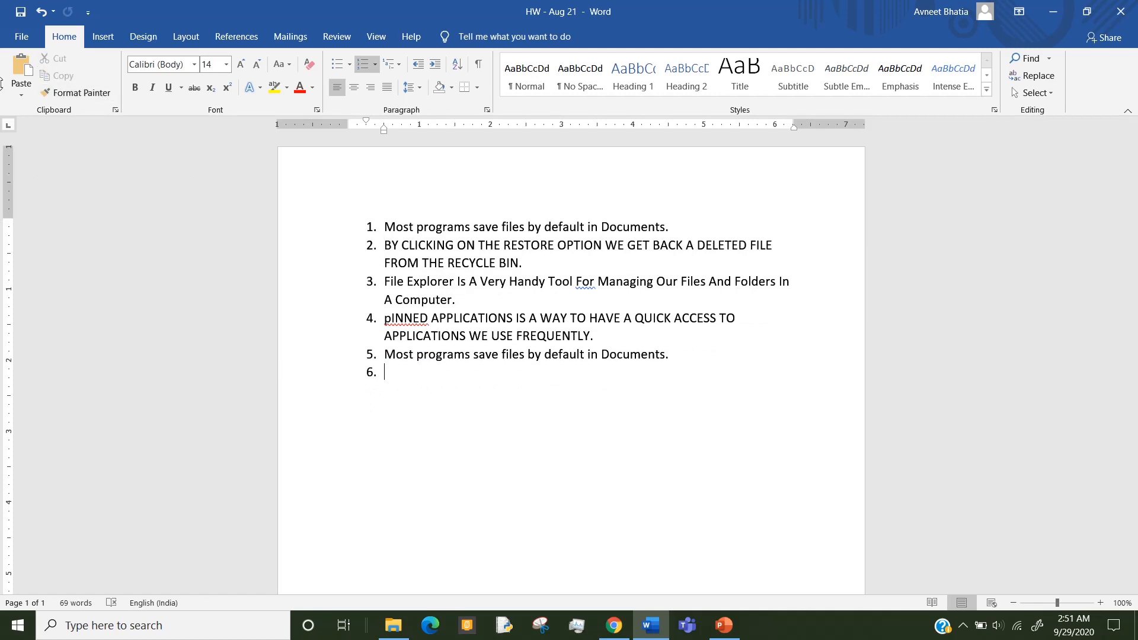
click(23, 62)
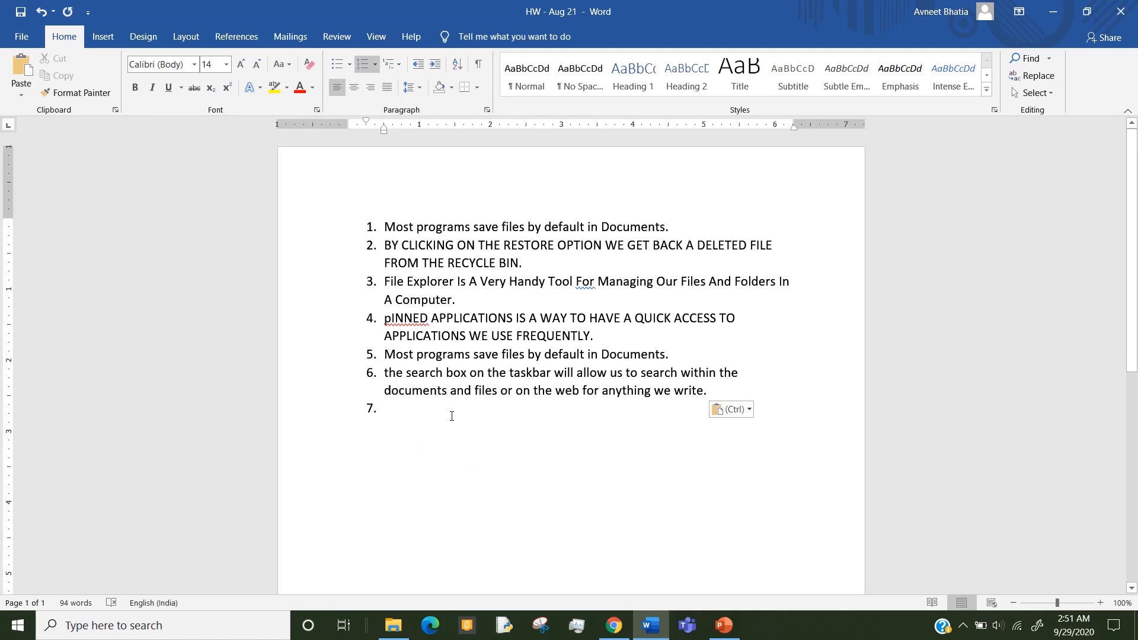
key(BackSpace)
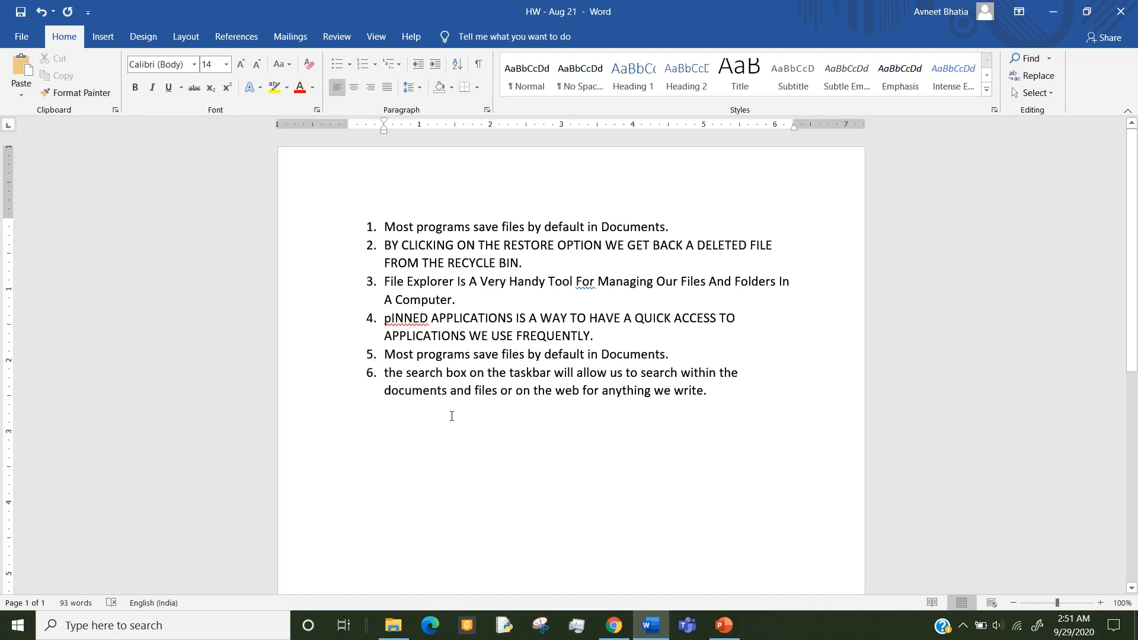